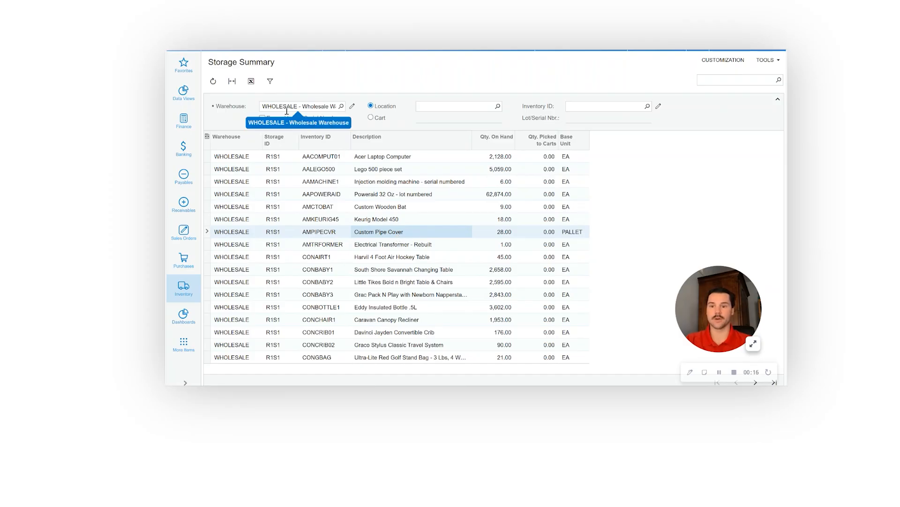
- Open the inventory Transfers list in a new tab and start a new transfer record
click(500, 233)
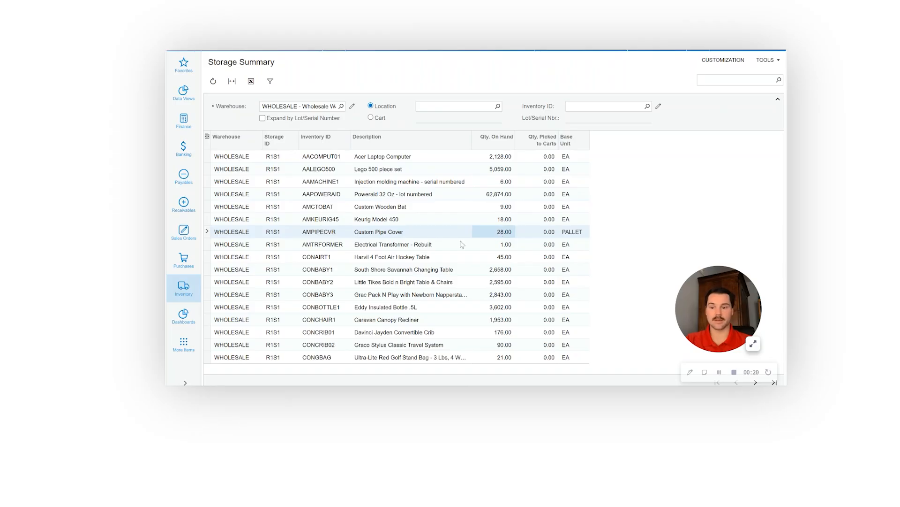
click(187, 286)
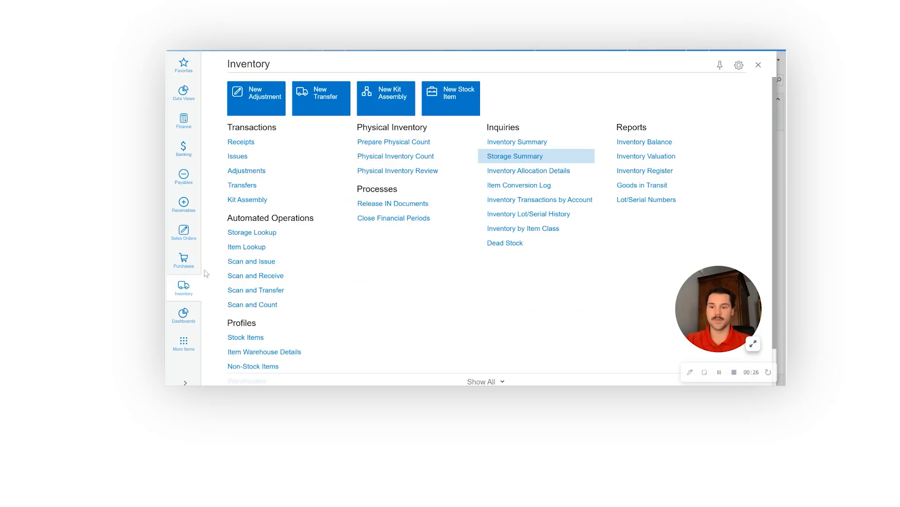
right_click(262, 187)
click(259, 201)
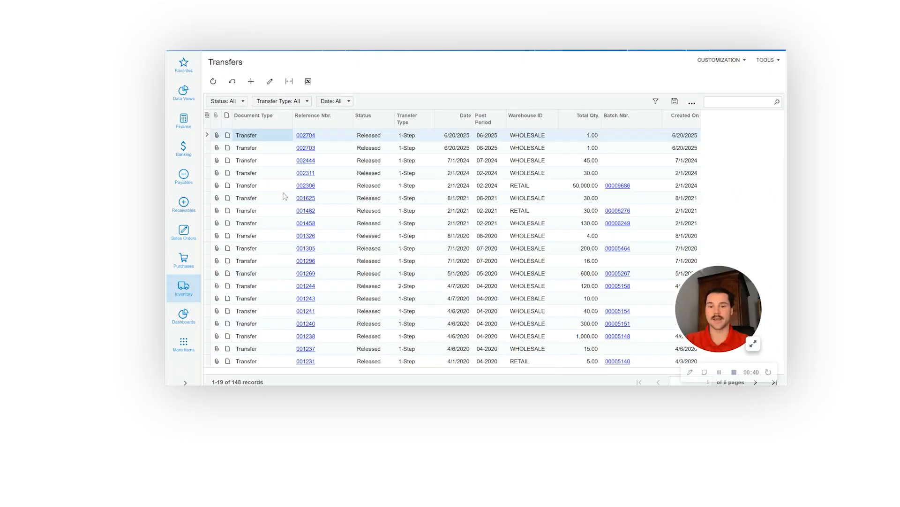
click(251, 82)
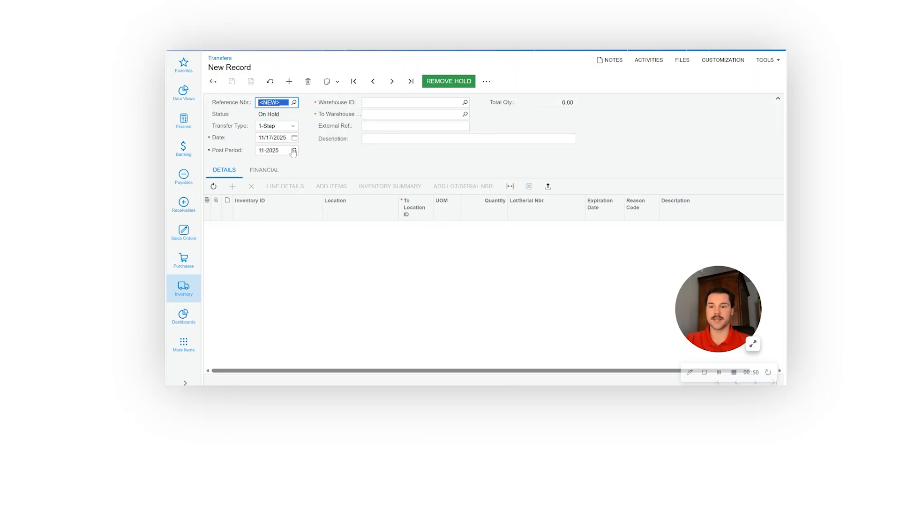
- Set both the source warehouse and the destination warehouse of the transfer to WHOLESALE
click(466, 102)
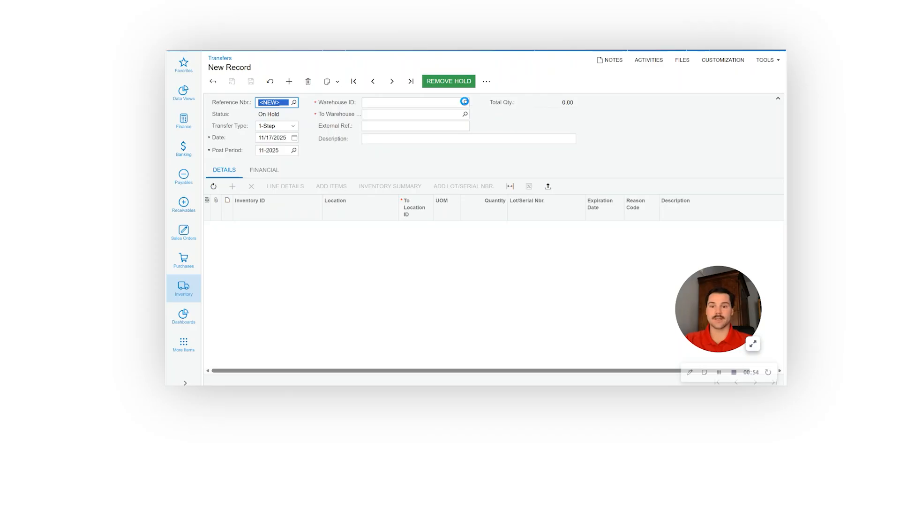
click(402, 202)
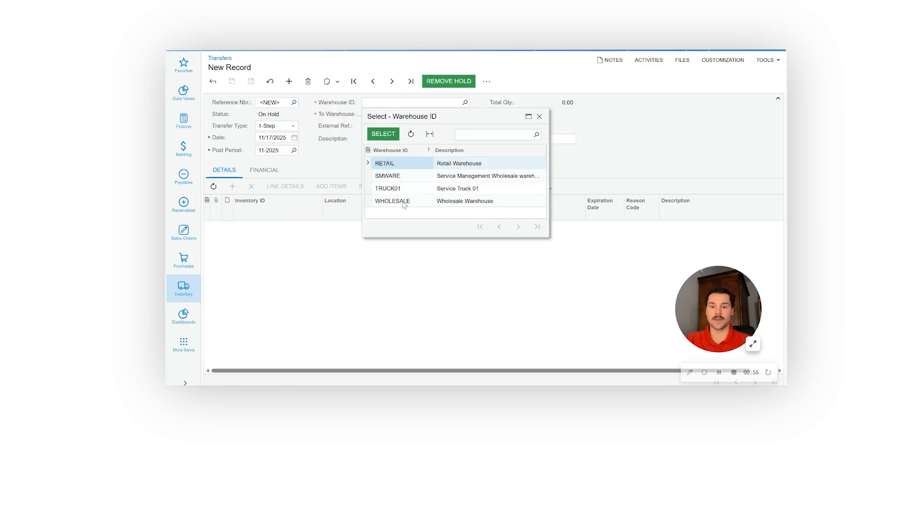
click(384, 134)
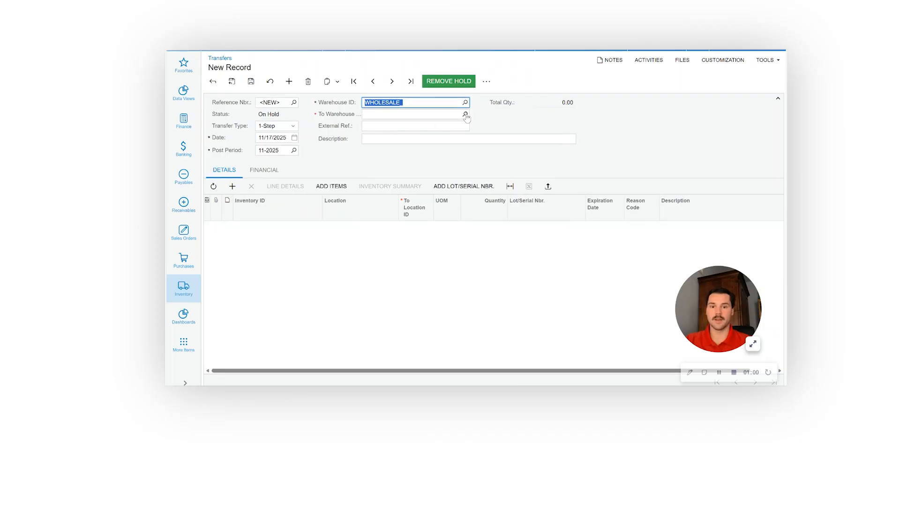
click(466, 114)
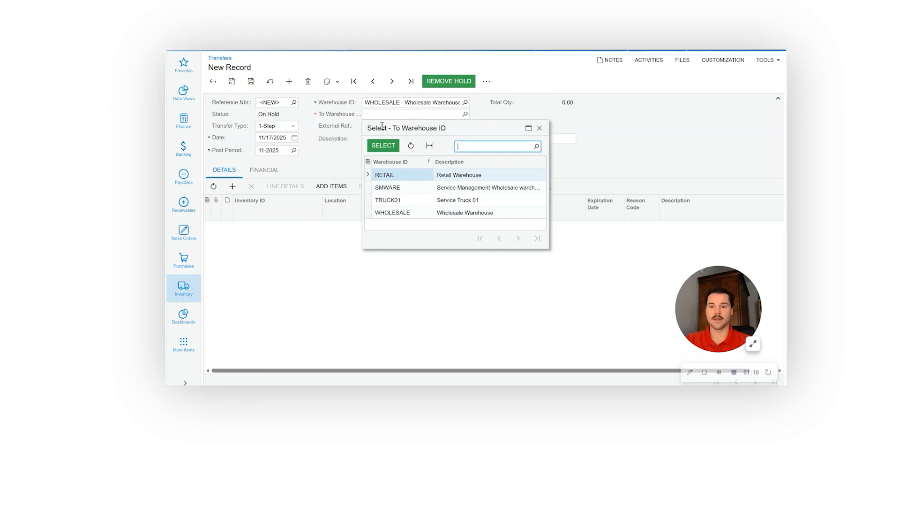
click(401, 214)
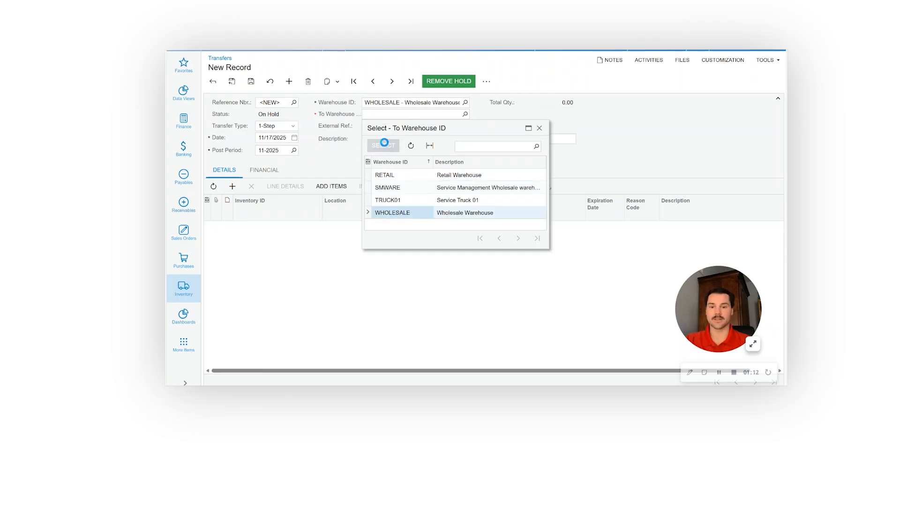
click(383, 145)
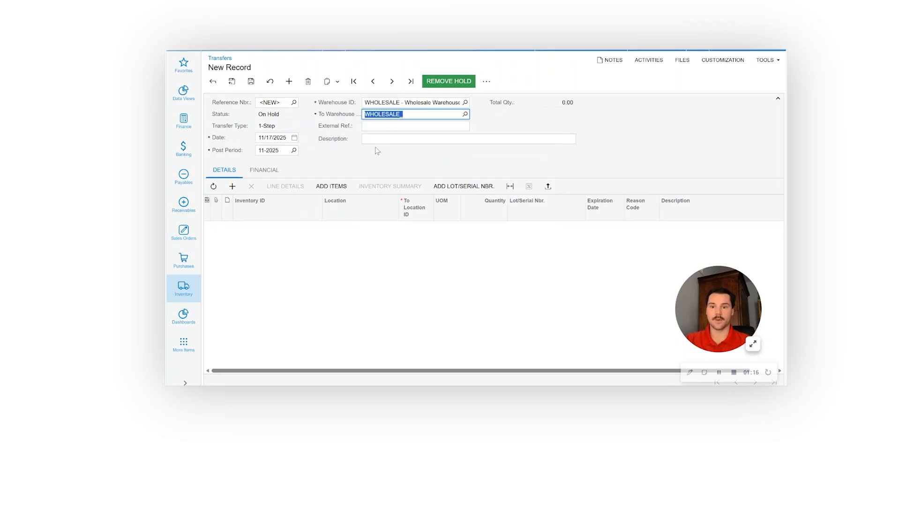
click(377, 143)
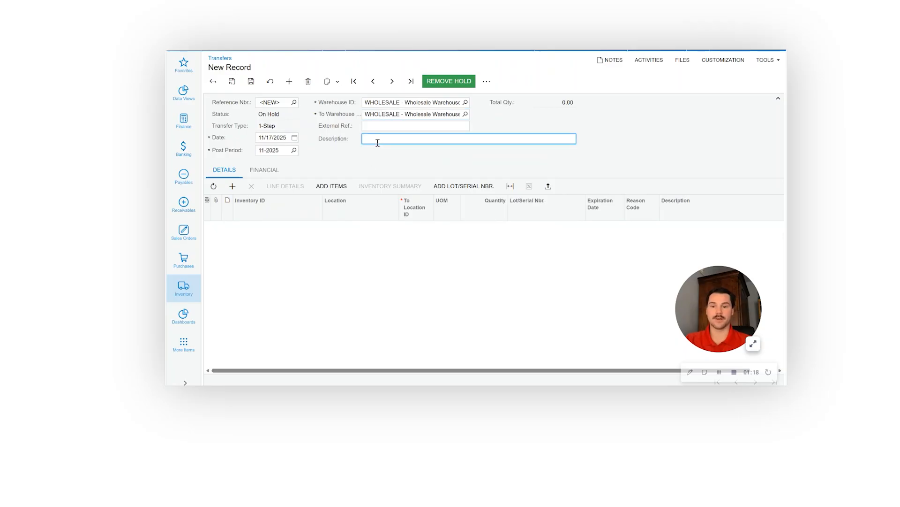
click(378, 127)
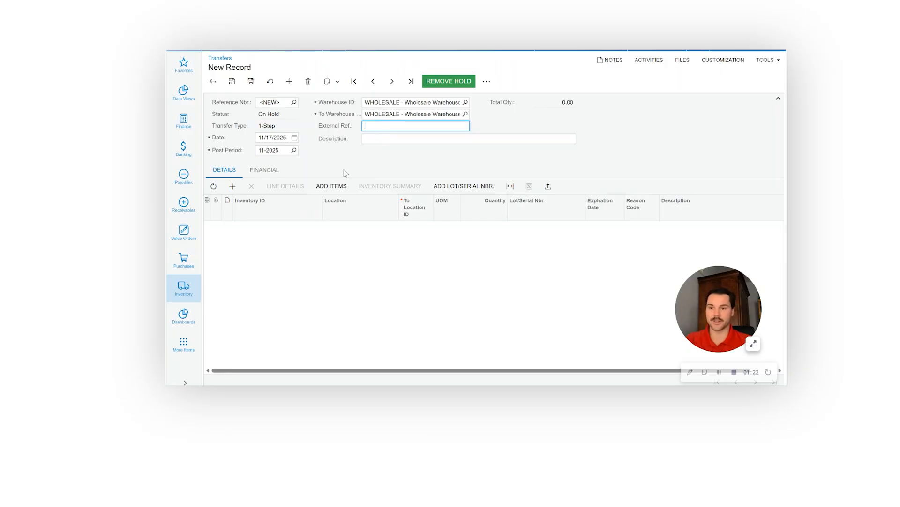
- Add a detail line for item AMPIPECVR with R1S1 as the source location, copying the inventory ID from Storage Summary
click(232, 186)
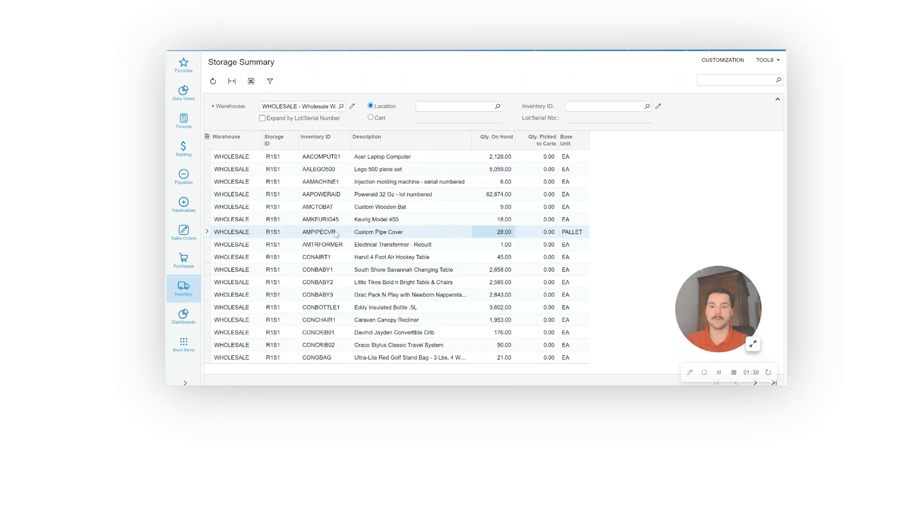
click(336, 233)
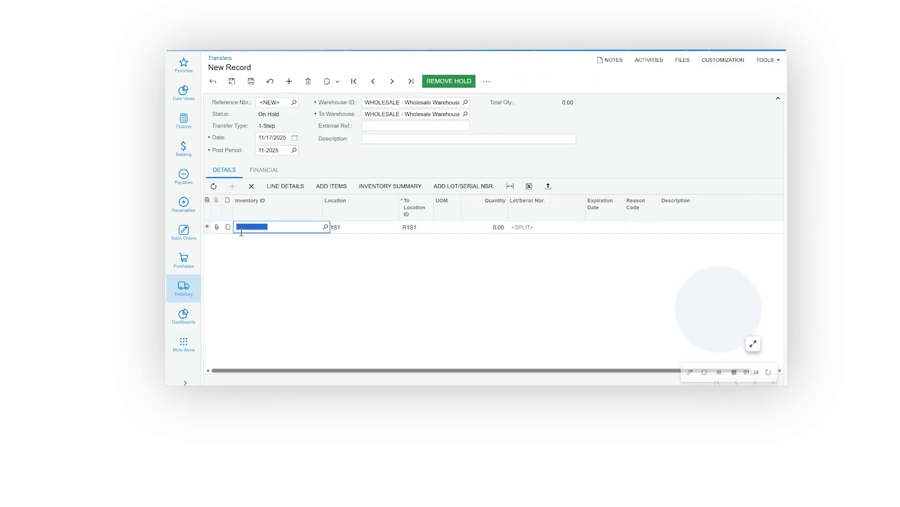
click(271, 228)
key(Tab)
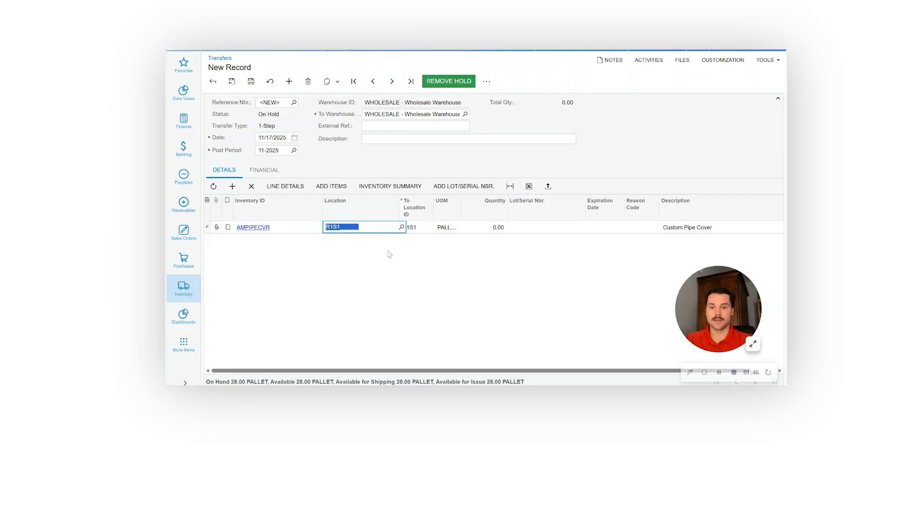
click(392, 243)
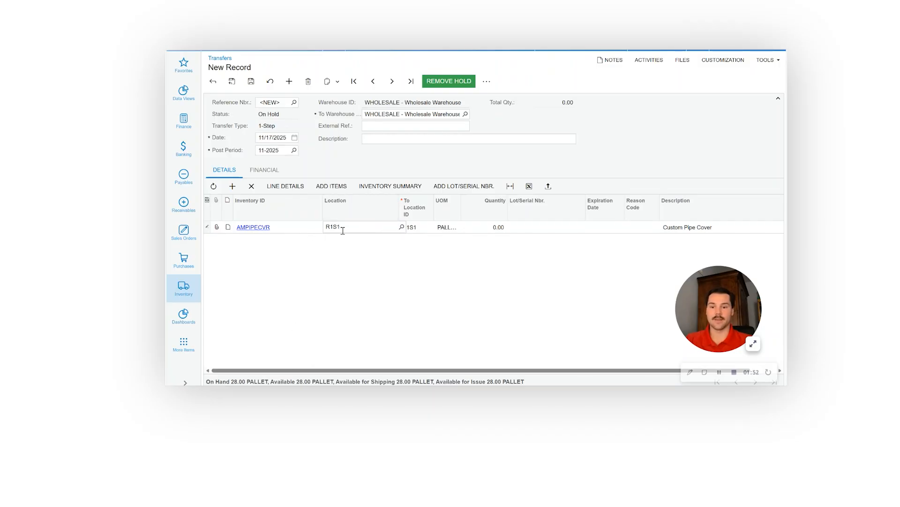
- Set the AMPIPECVR line's destination location to R1S3 and its quantity to 8
click(419, 228)
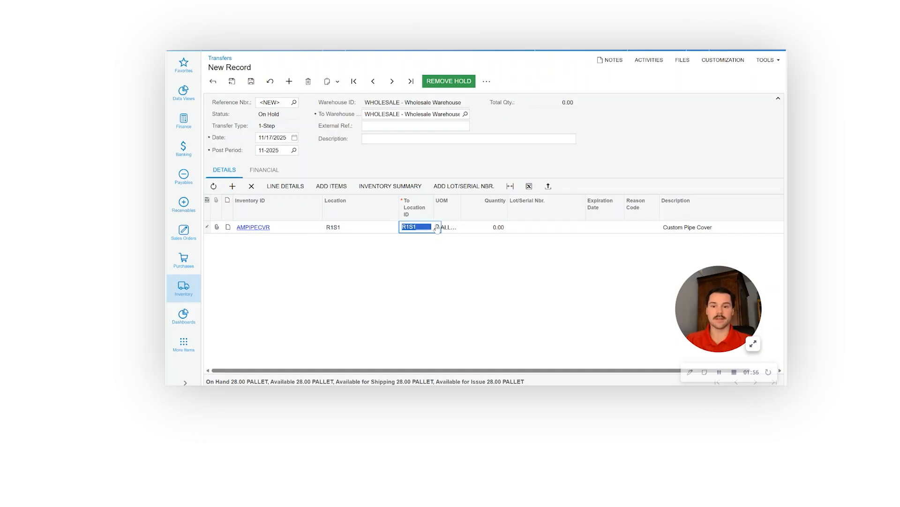
click(437, 228)
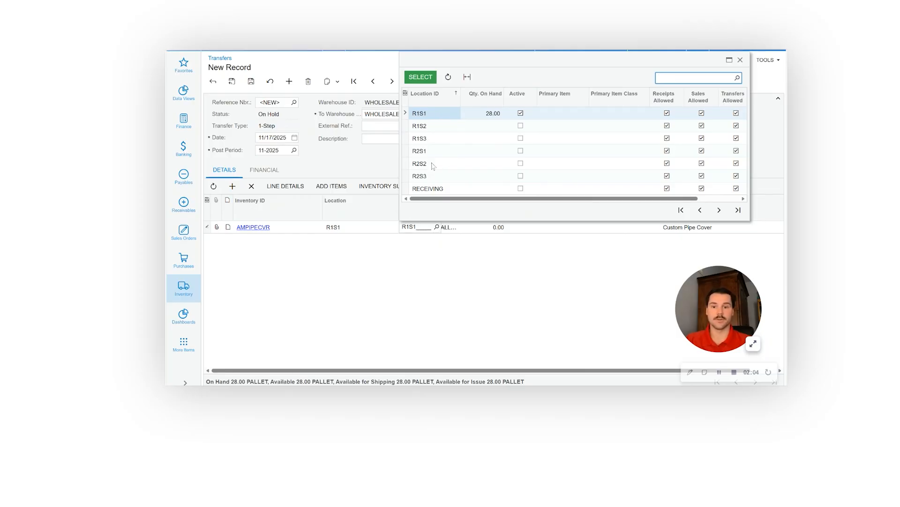
click(436, 139)
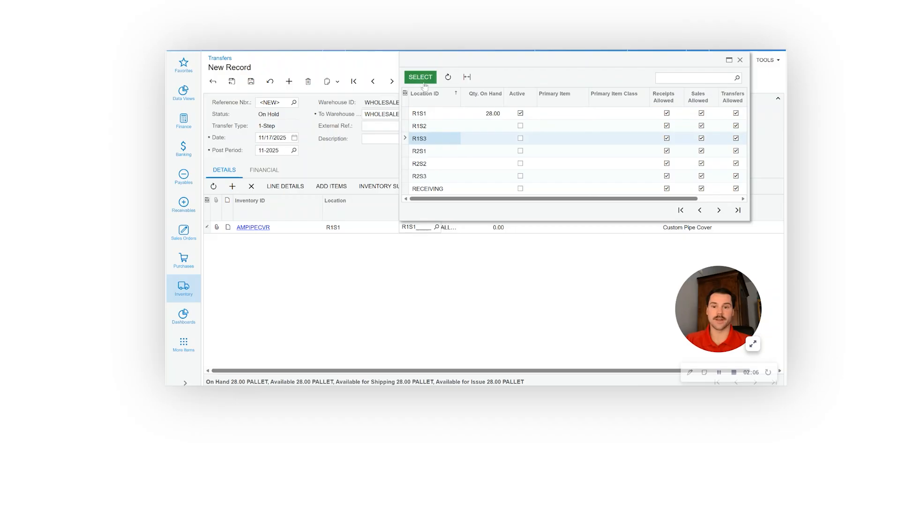
click(419, 78)
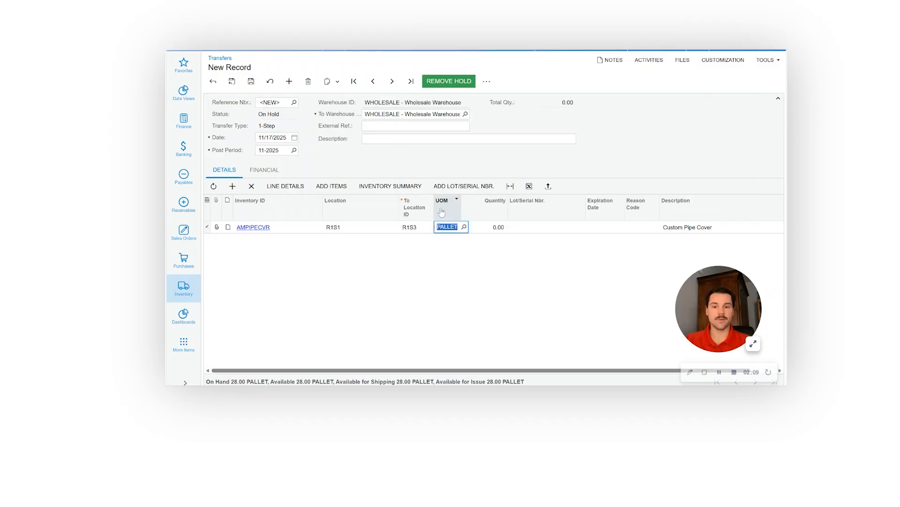
click(487, 232)
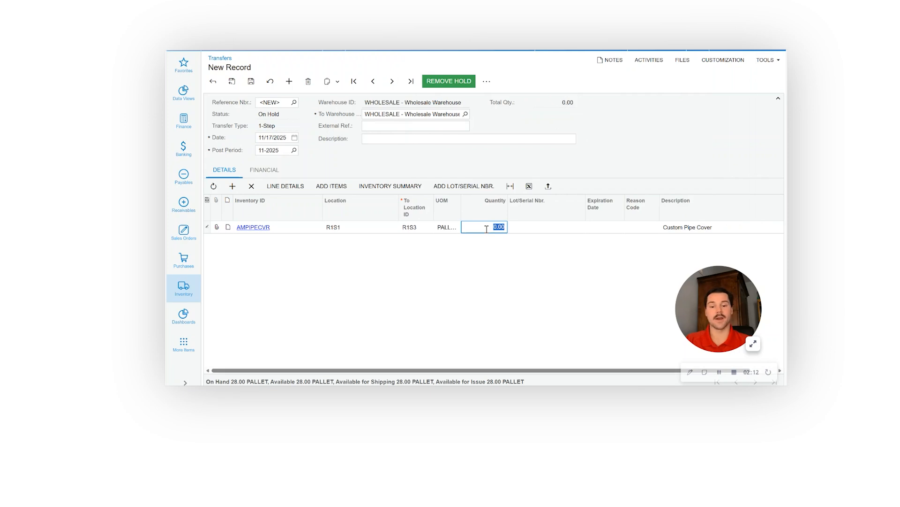
text(80)
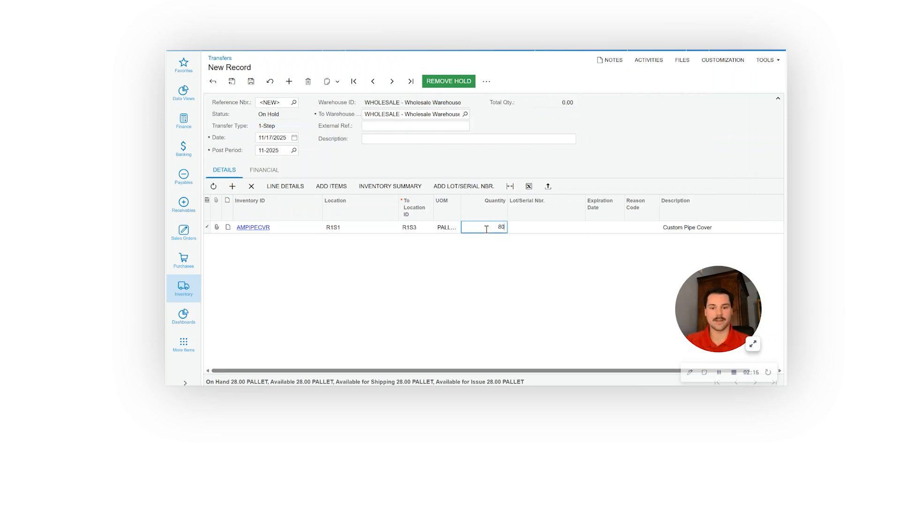
key(Tab)
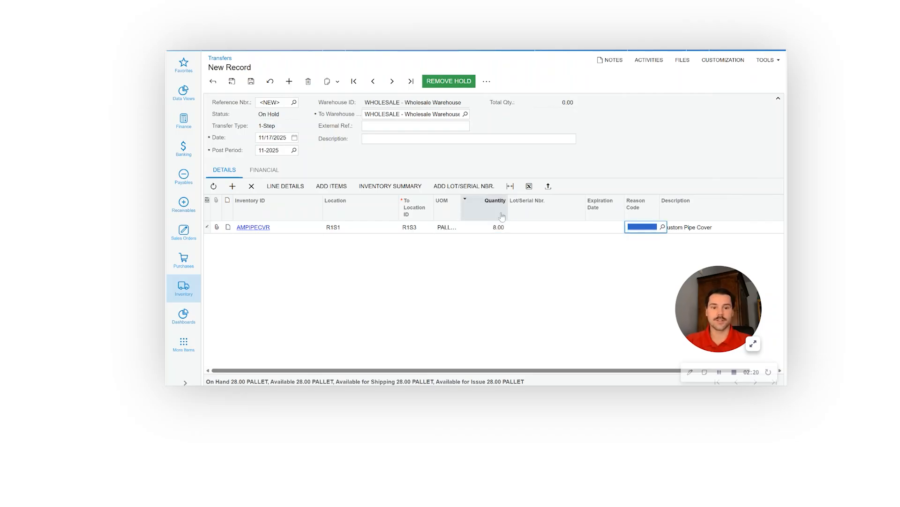
- Check which reason codes are available for the transfer line without assigning one
click(663, 227)
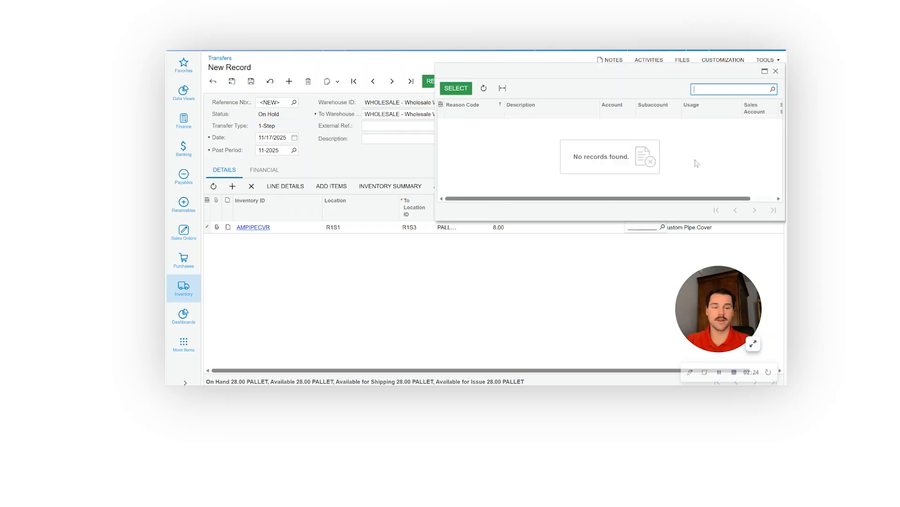
click(776, 70)
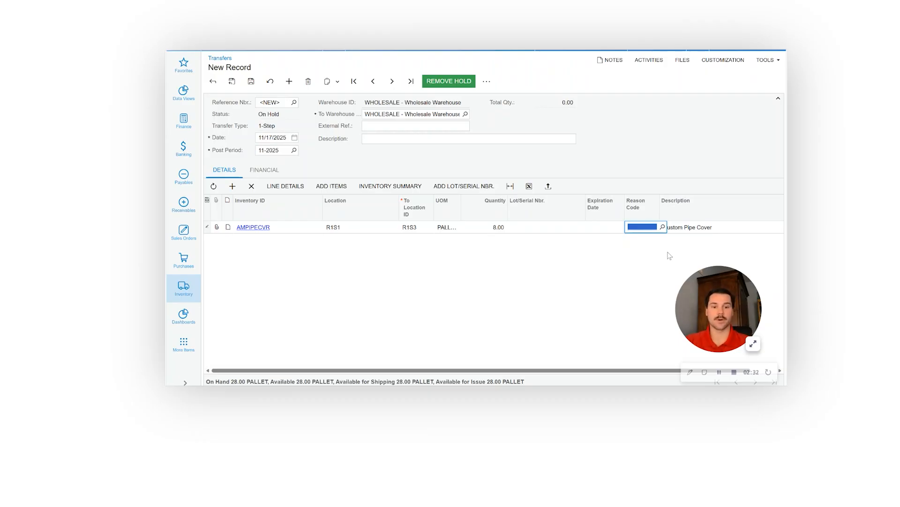
scroll(627, 276, right, 1)
scroll(627, 276, left, 1)
scroll(627, 276, left, 1)
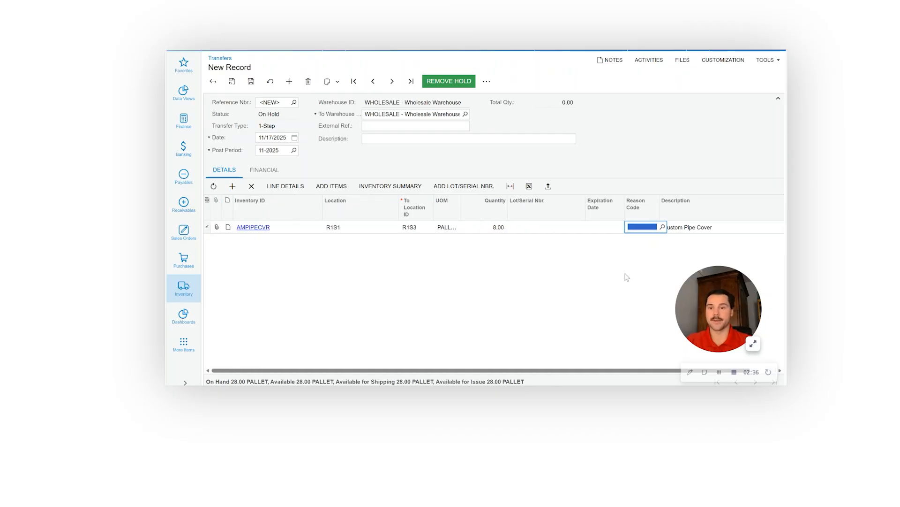
- Save the transfer and release it after removing its hold
click(251, 81)
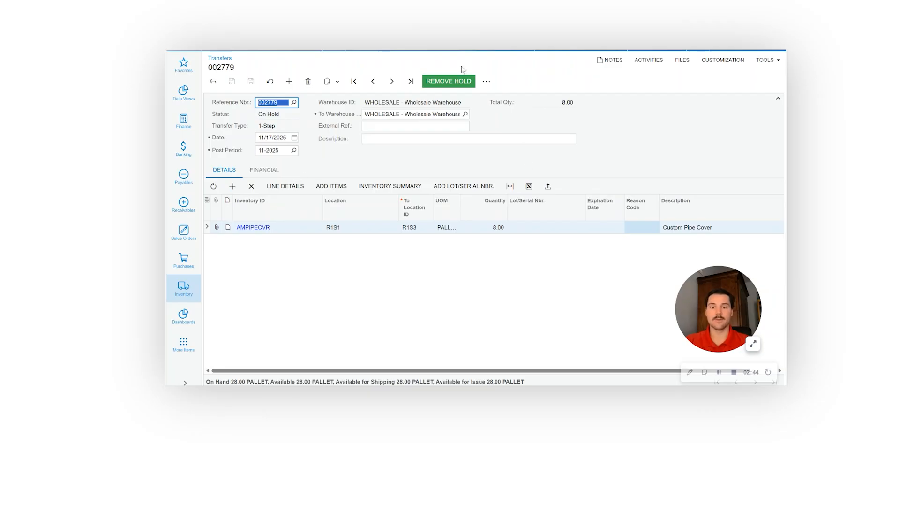
click(450, 83)
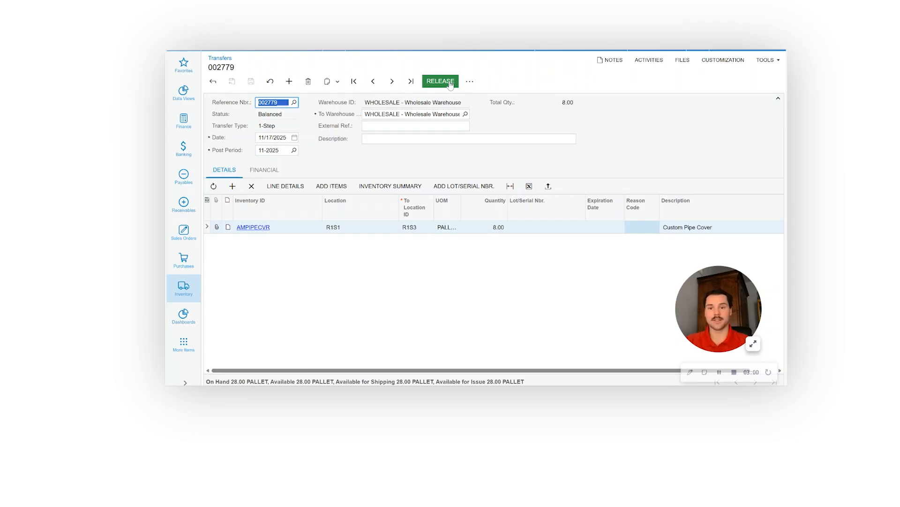
click(449, 82)
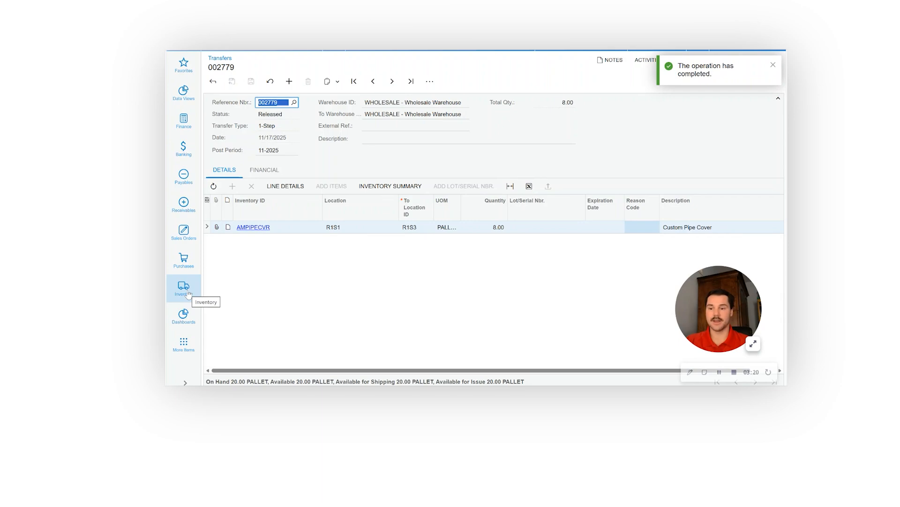
- Review the released transfer's financial details and check AMPIPECVR's stock by location in Inventory Summary, opened in a new tab
click(264, 170)
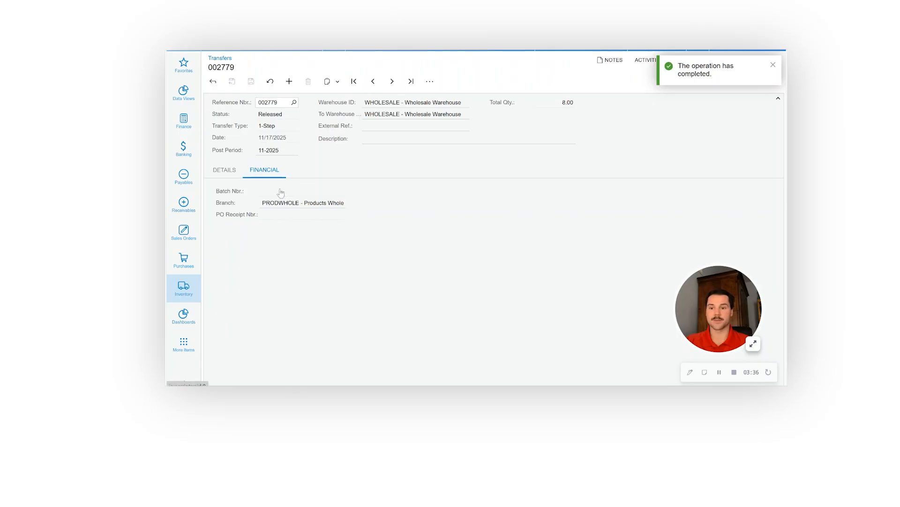
click(227, 172)
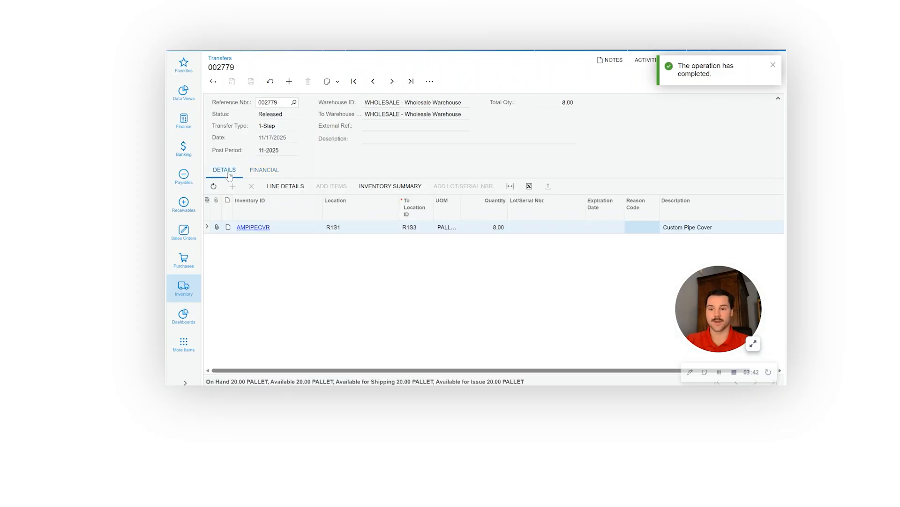
click(194, 288)
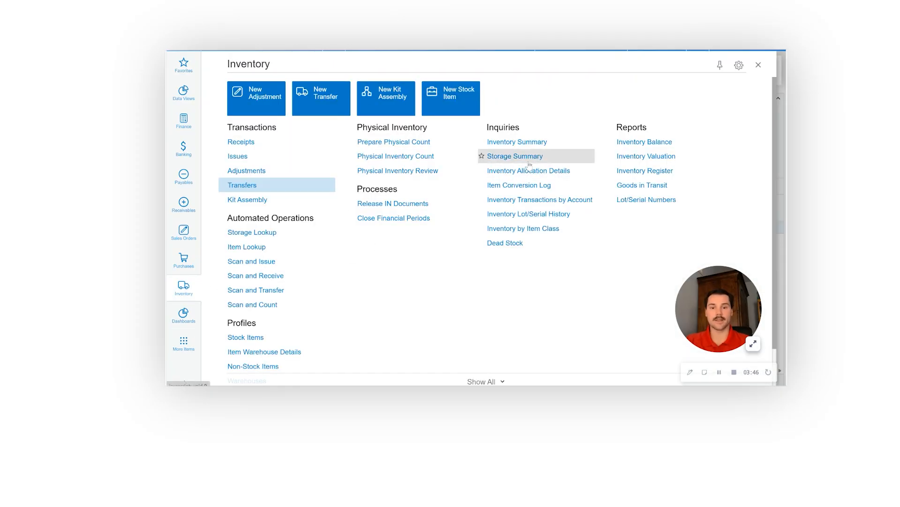
right_click(535, 142)
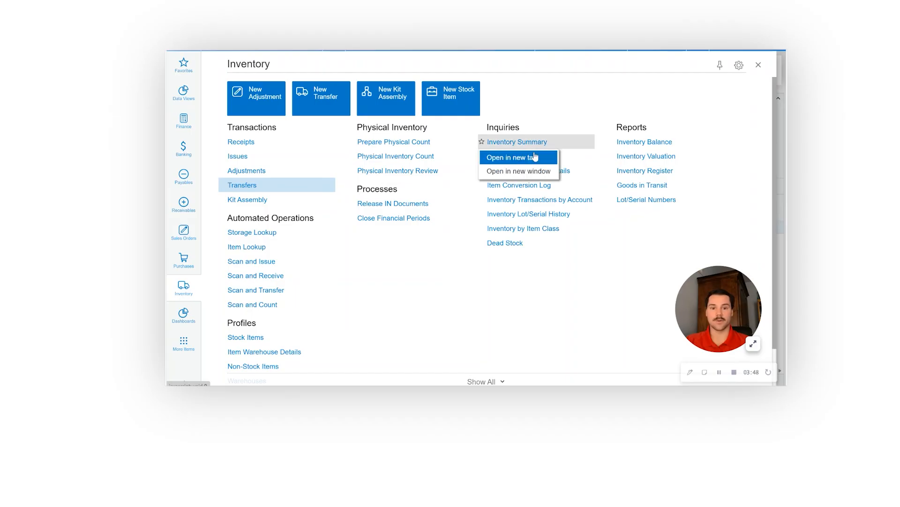
click(528, 157)
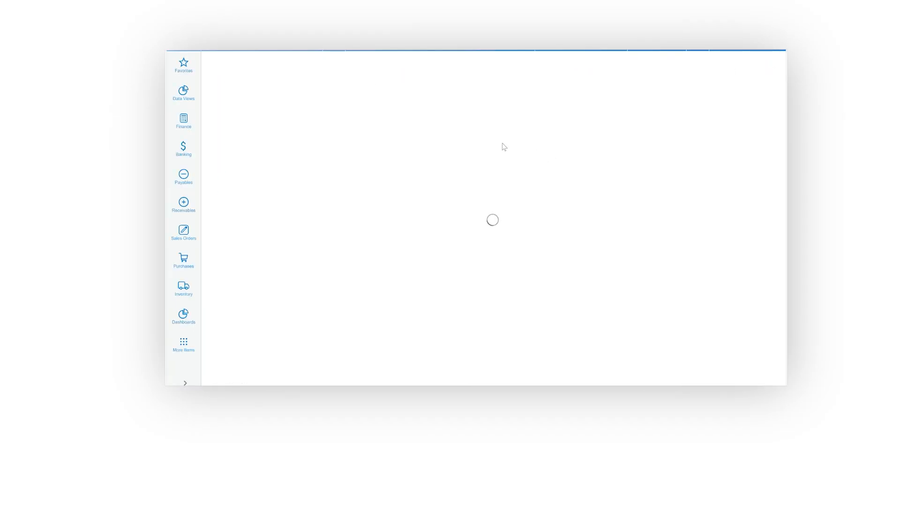
click(298, 109)
key(Tab)
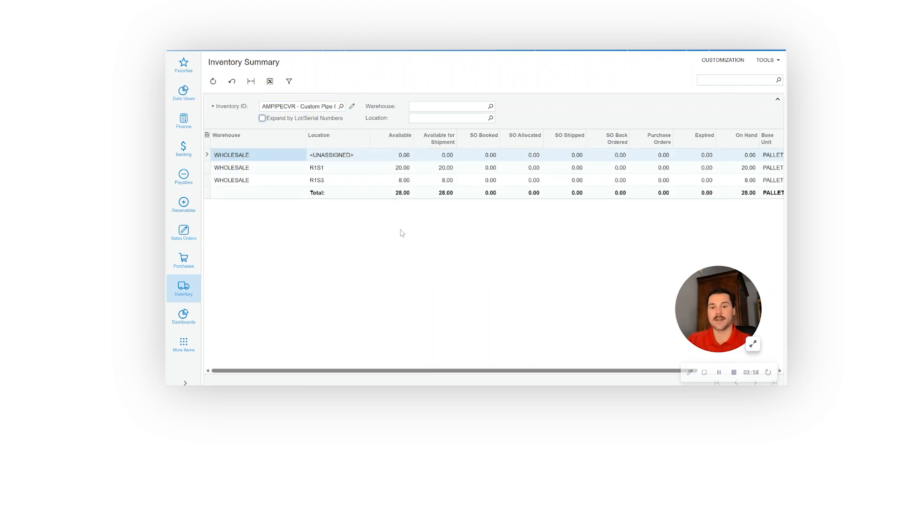
click(405, 169)
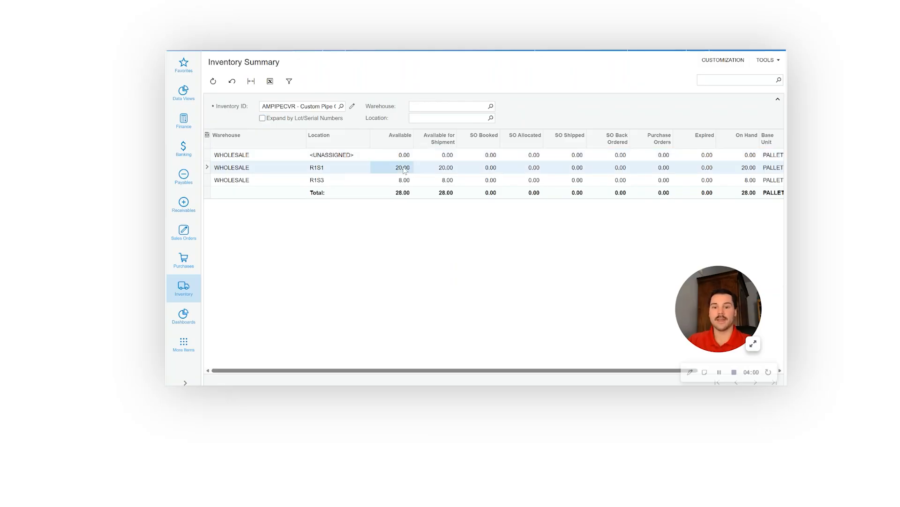
- Check AMPIPECVR's availability and on-hand quantities for location R1S3 across the Inventory Summary columns
click(324, 182)
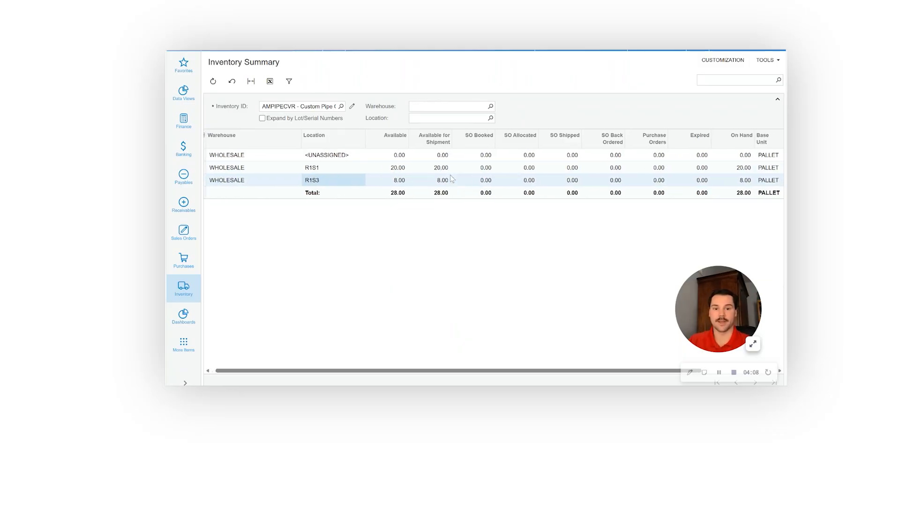
scroll(450, 178, right, 2)
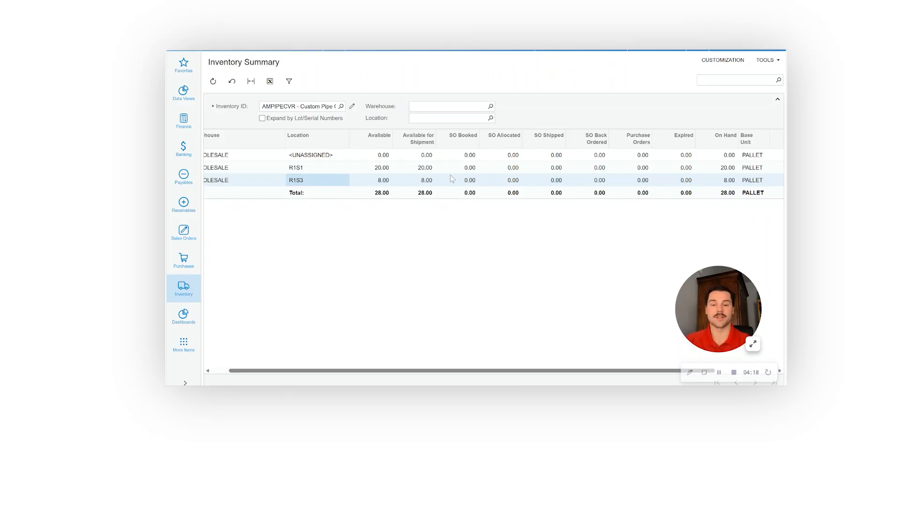
scroll(450, 175, left, 2)
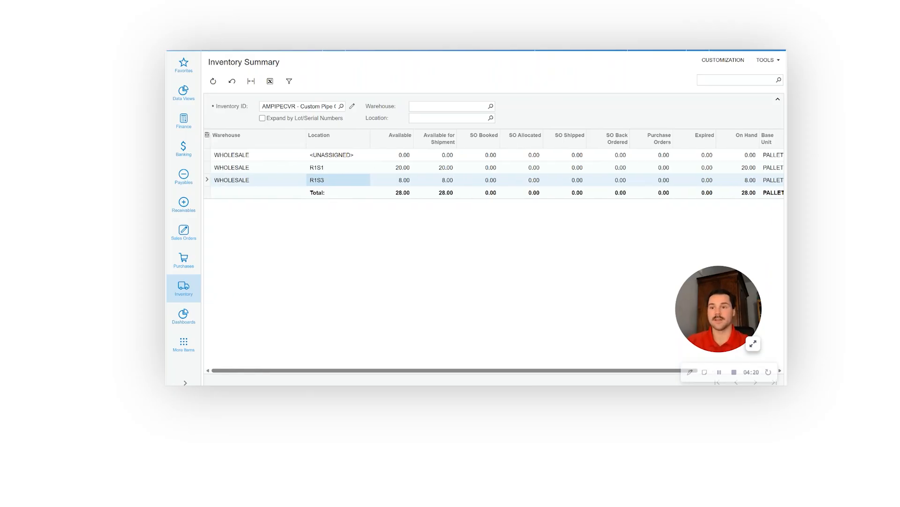
- Return to Storage Summary, refresh the WHOLESALE stock list, and filter it by location R1S1 to check AMPIPECVR's on-hand quantity
key(ctrl+shift+Tab)
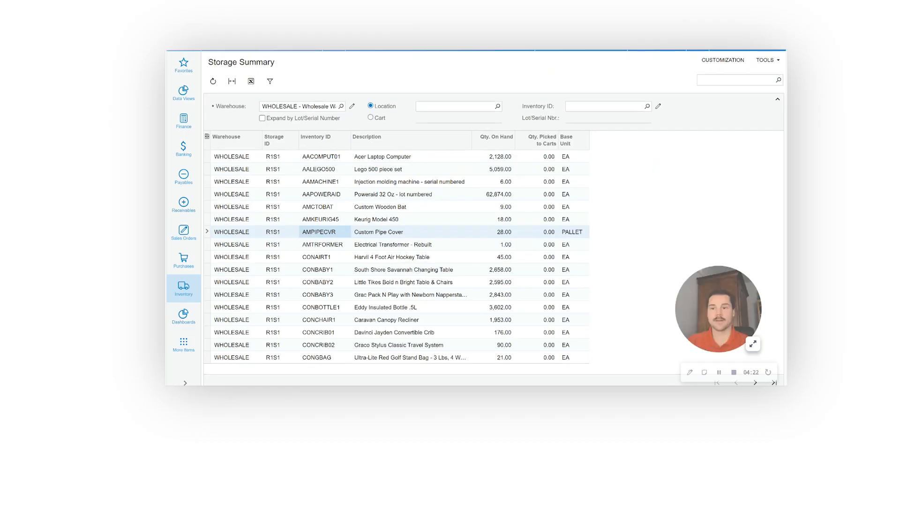
click(213, 83)
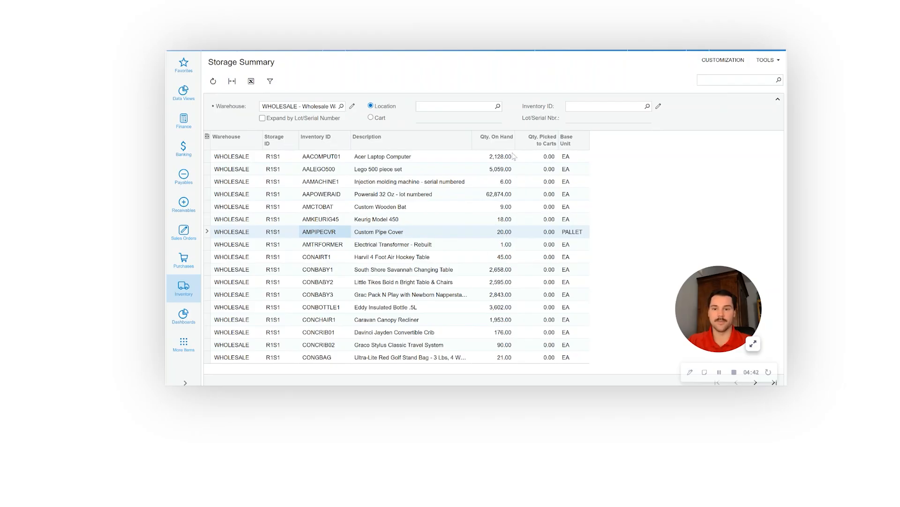
click(498, 106)
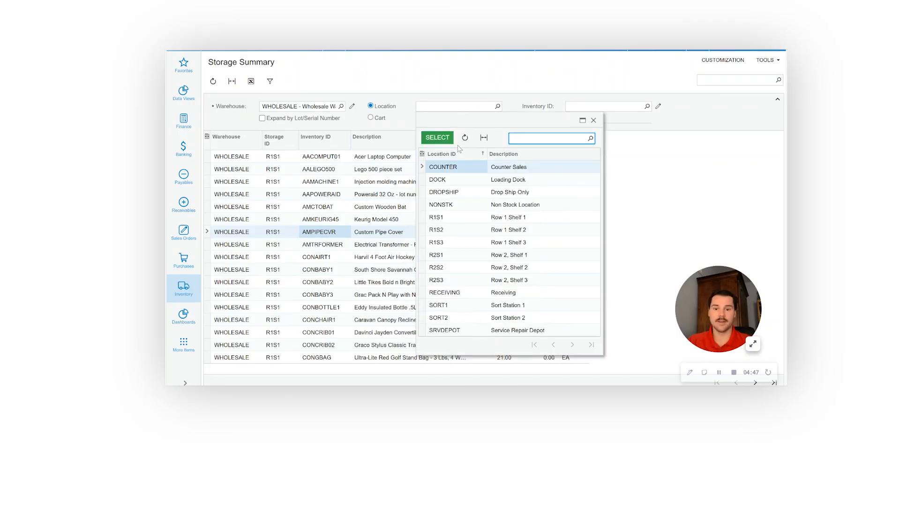
click(463, 218)
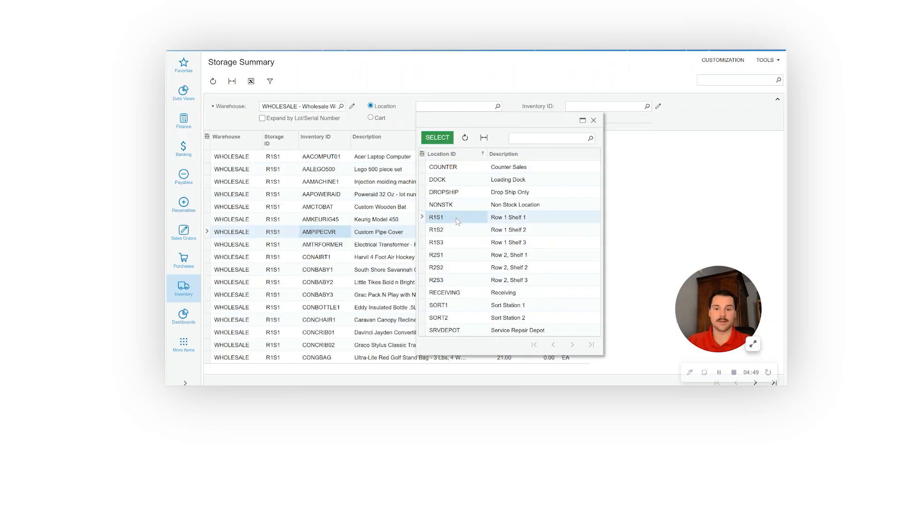
click(435, 138)
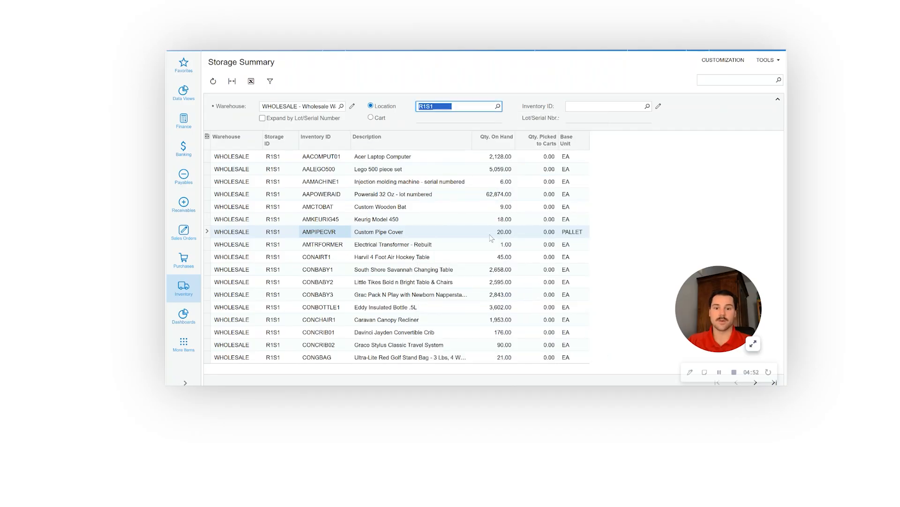
- Filter the WHOLESALE storage list by location R1S3 to check AMPIPECVR's on-hand quantity there
click(498, 106)
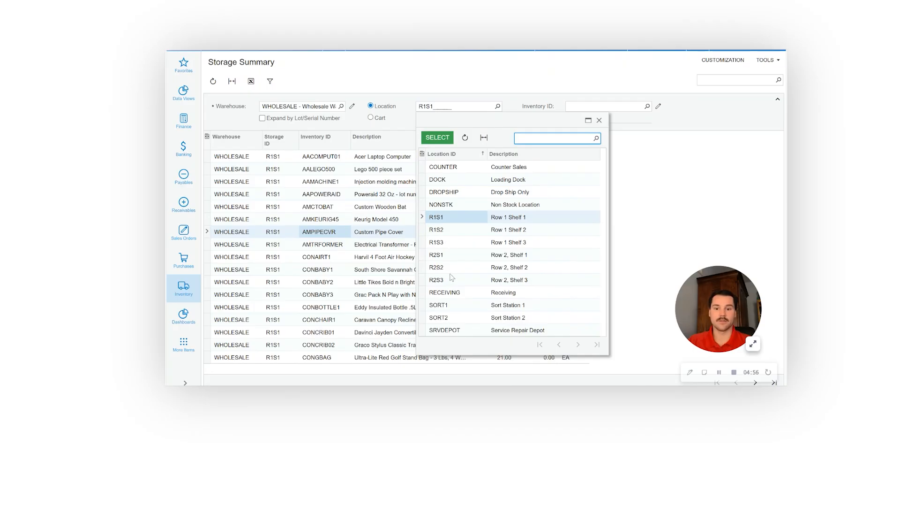
click(450, 245)
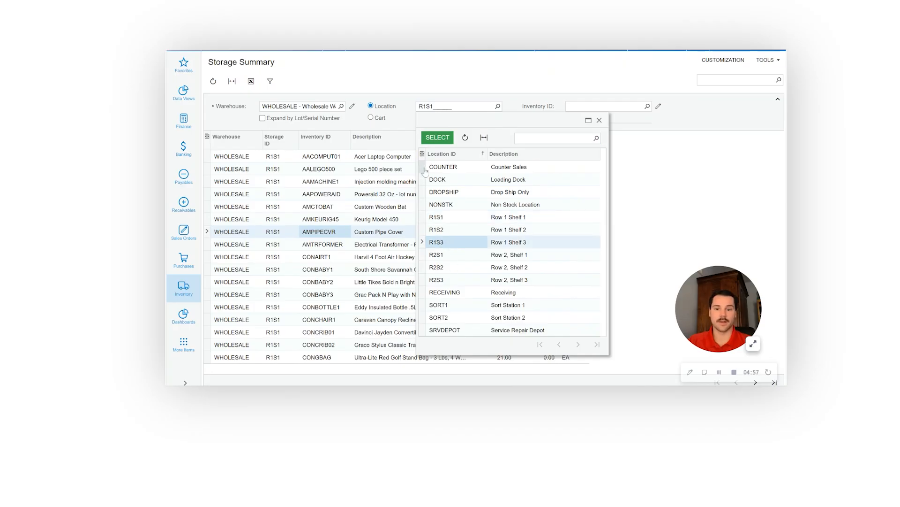
click(437, 137)
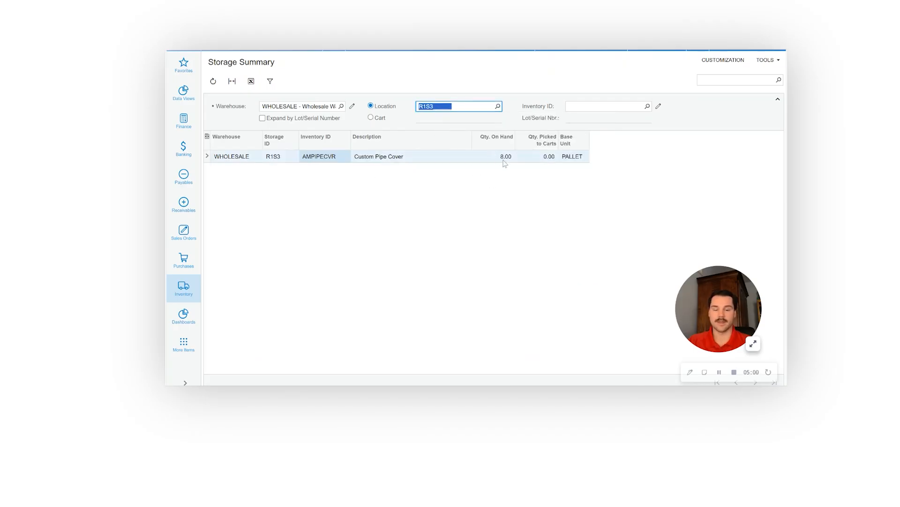